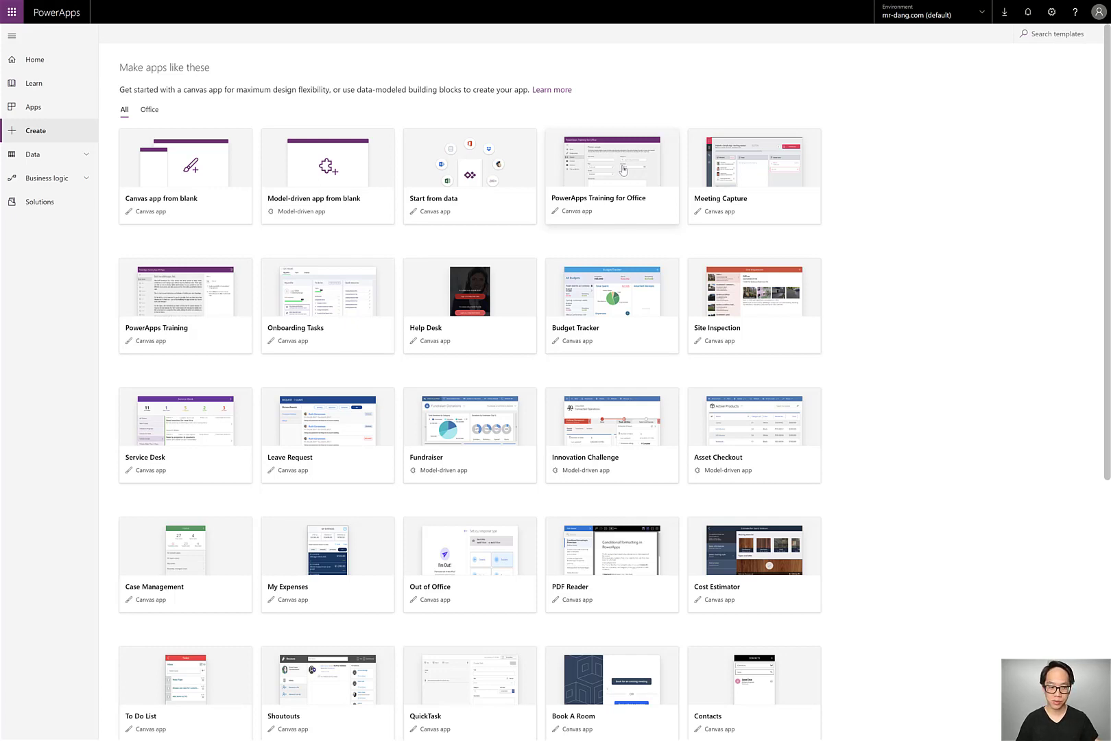
Step: Create a canvas app from the PowerApps Training template and name it "PowerApps Training"
click(206, 300)
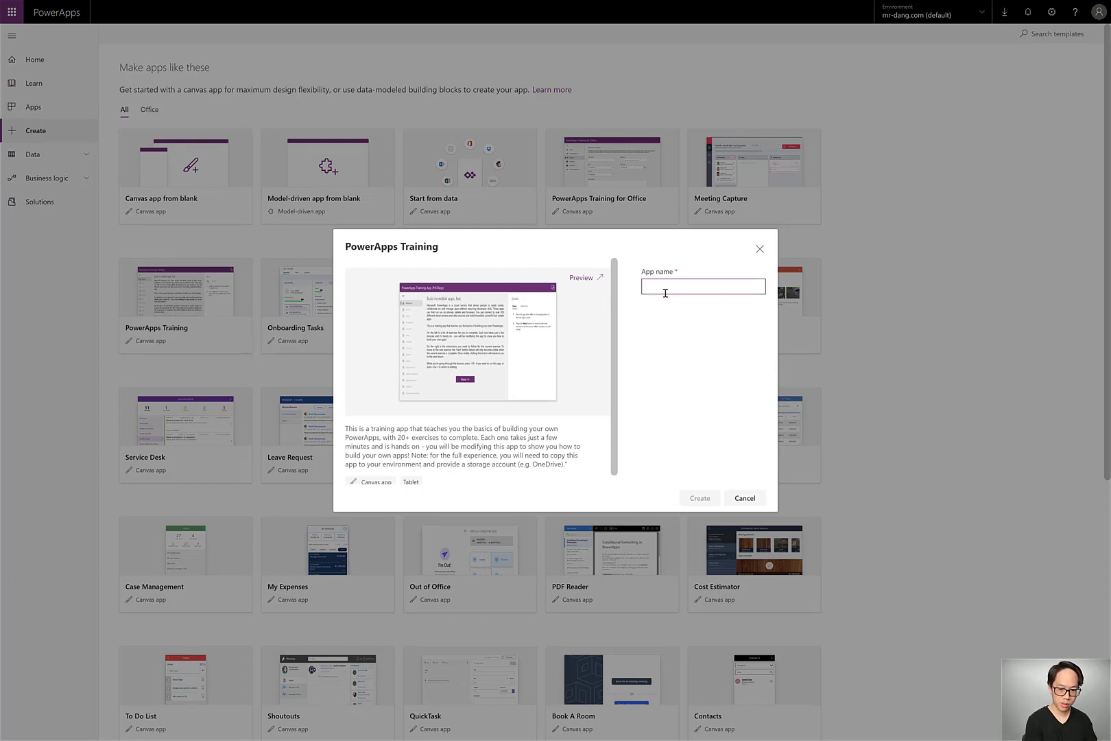
text(Pwo)
key(BackSpace)
key(BackSpace)
text(owerApps)
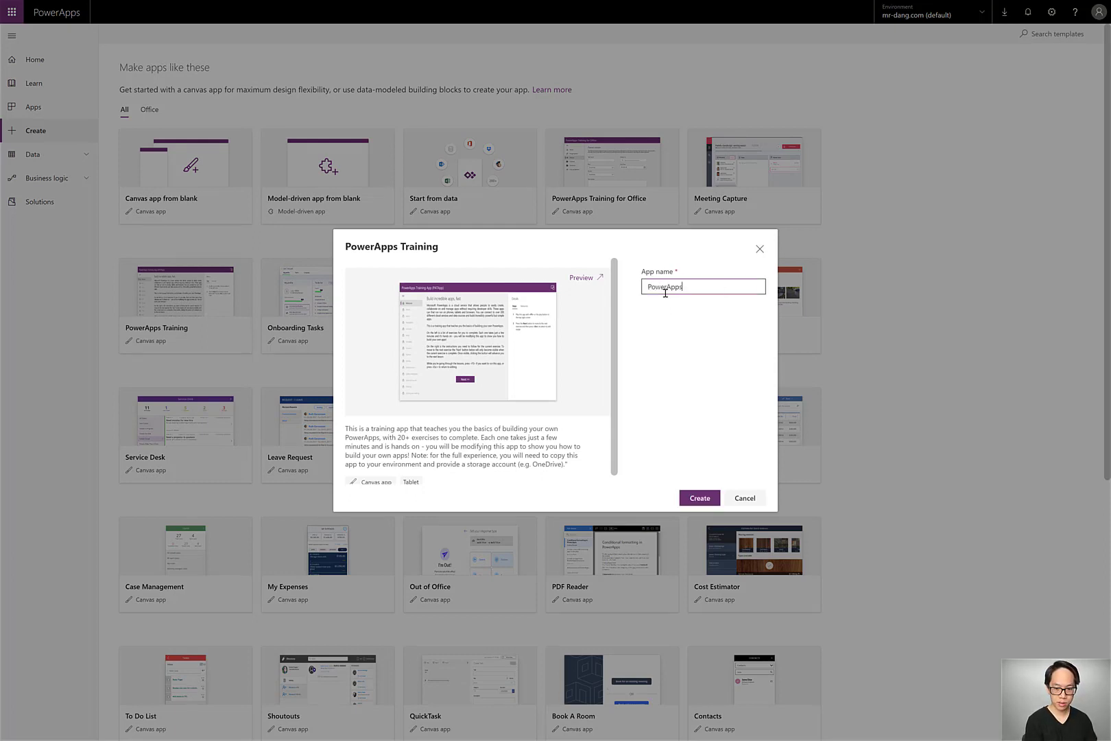
text( Training)
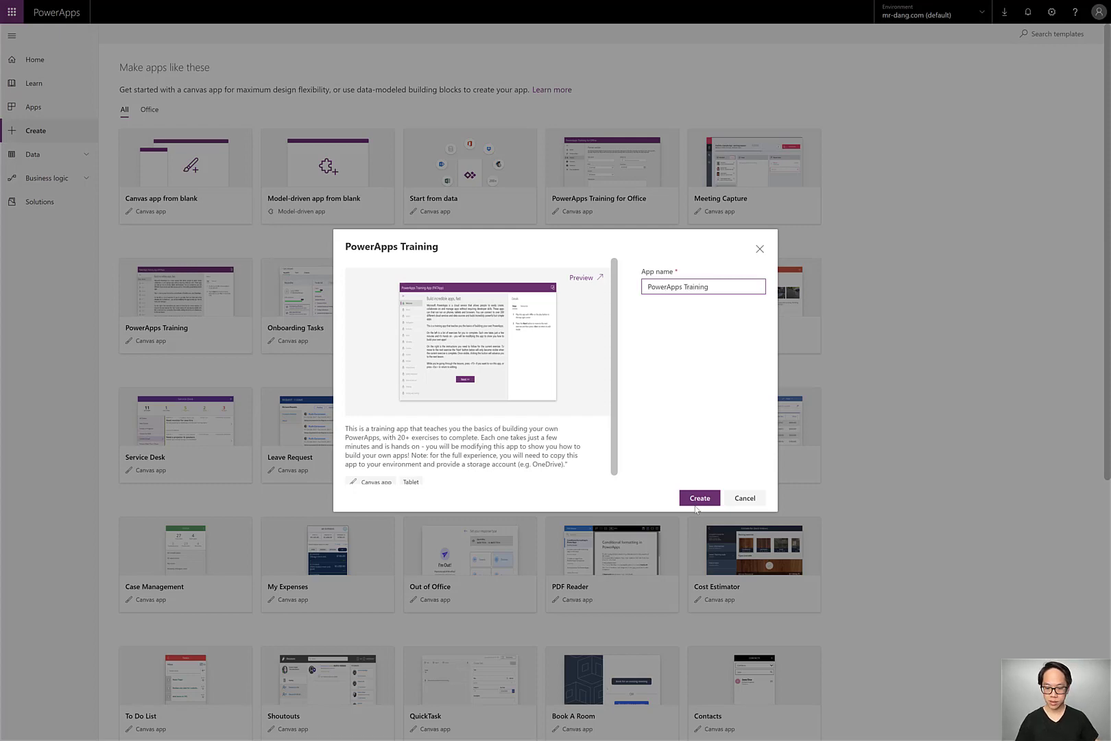
click(696, 504)
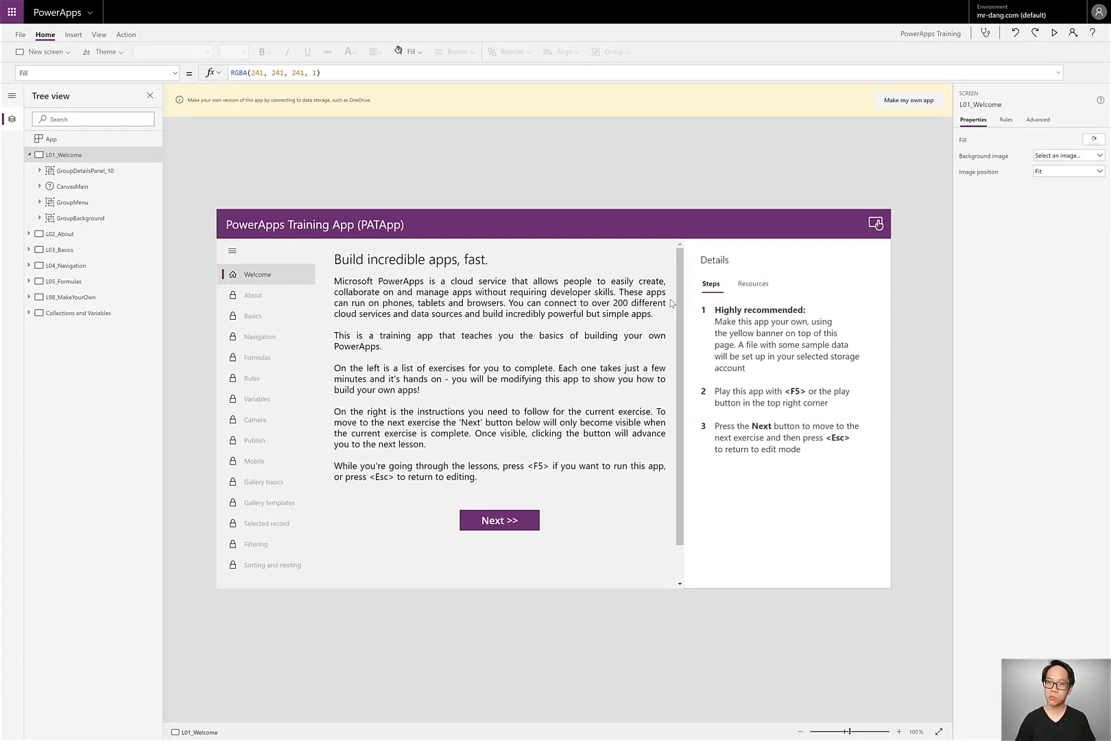
Step: Make an own version of the training app that stores its data in OneDrive for Business
click(898, 104)
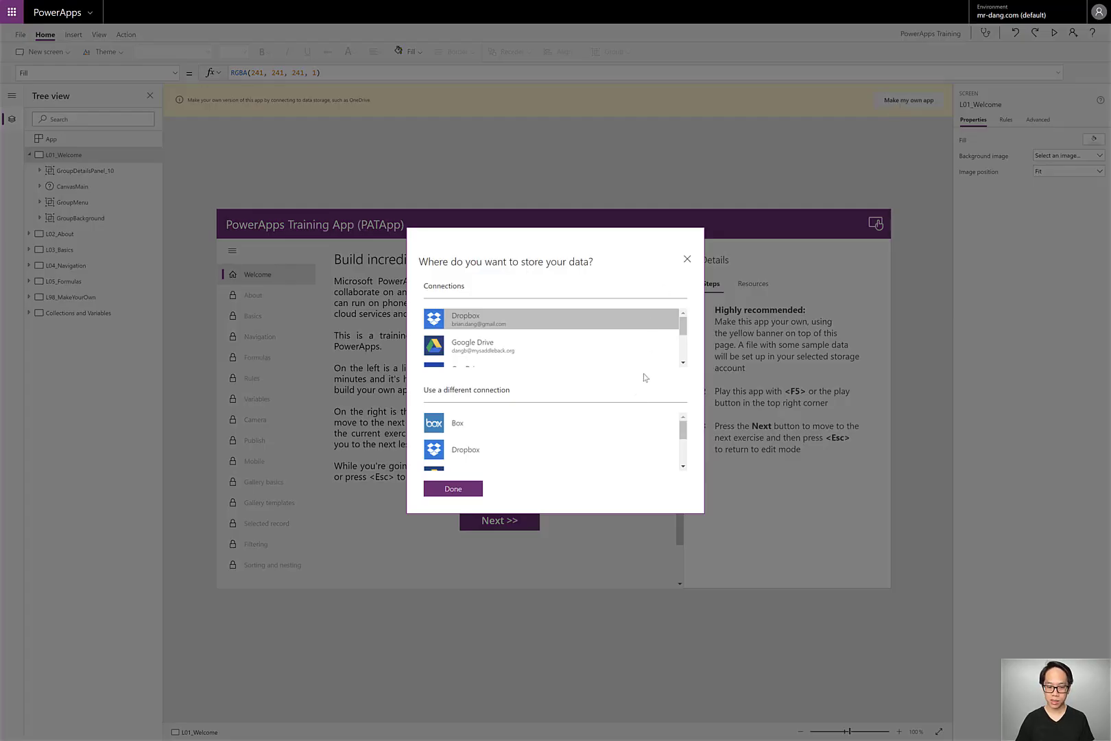
scroll(609, 433, down, 1)
scroll(583, 445, down, 2)
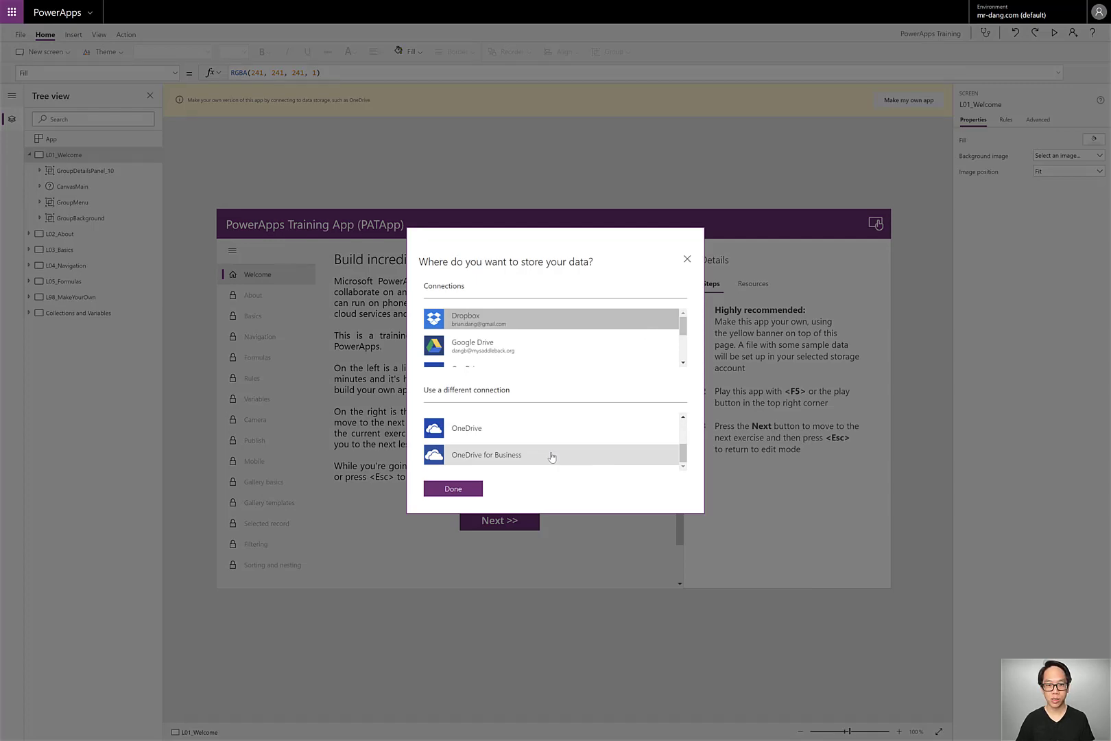
click(552, 456)
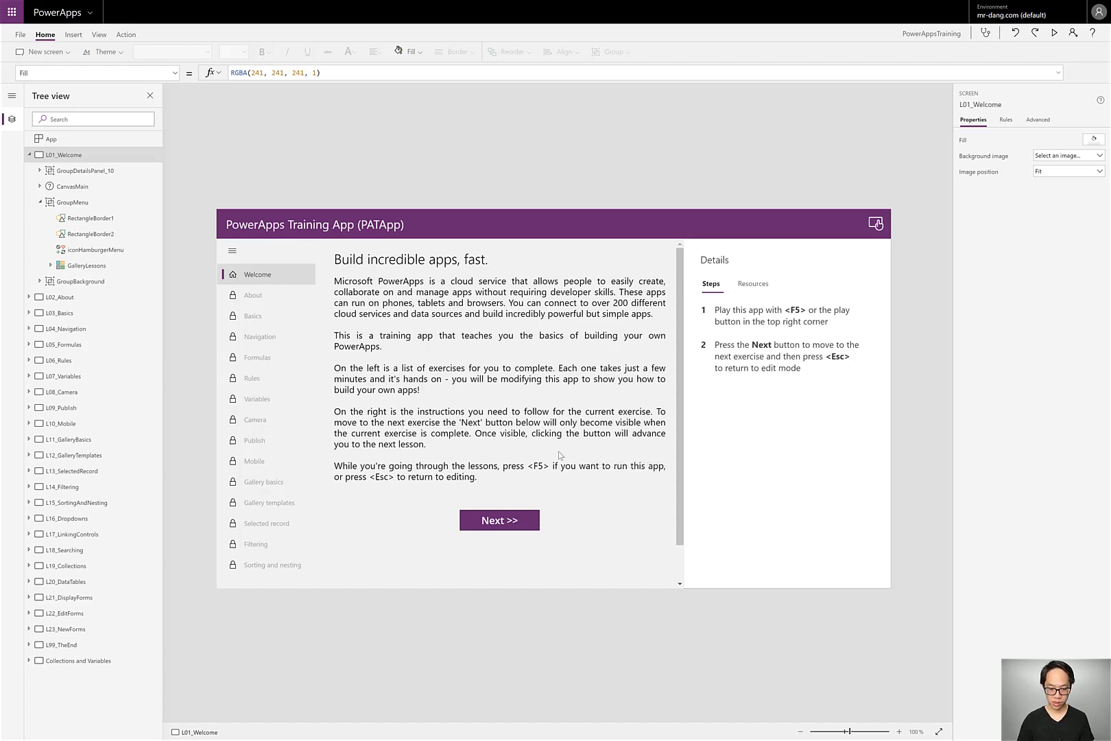
Step: Play the app, advance past Welcome, complete the About task by turning its toggle on, and return to editing on the Basics exercise
click(1057, 40)
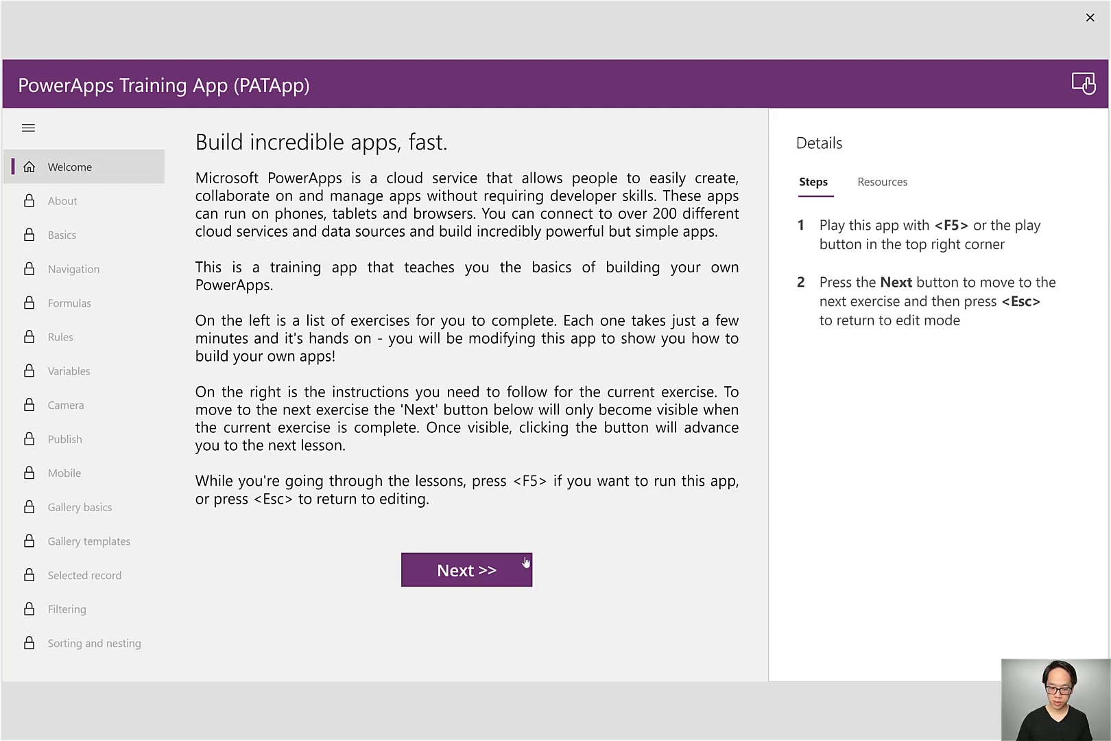
click(527, 553)
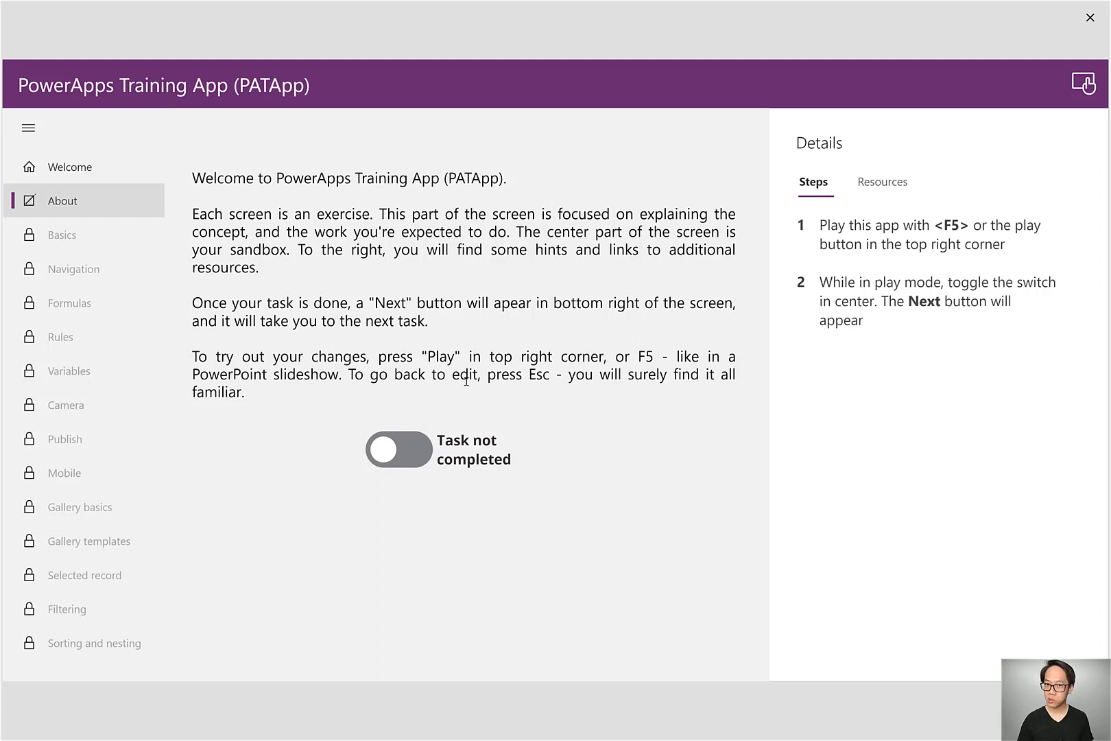
click(427, 456)
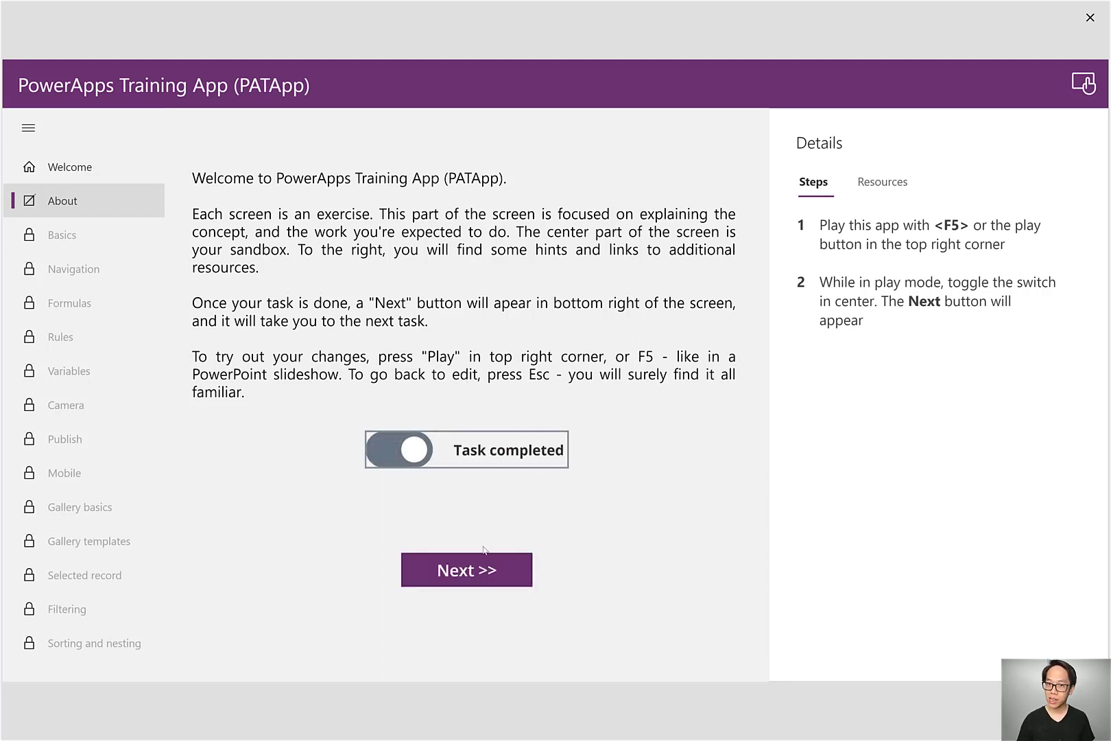
click(500, 576)
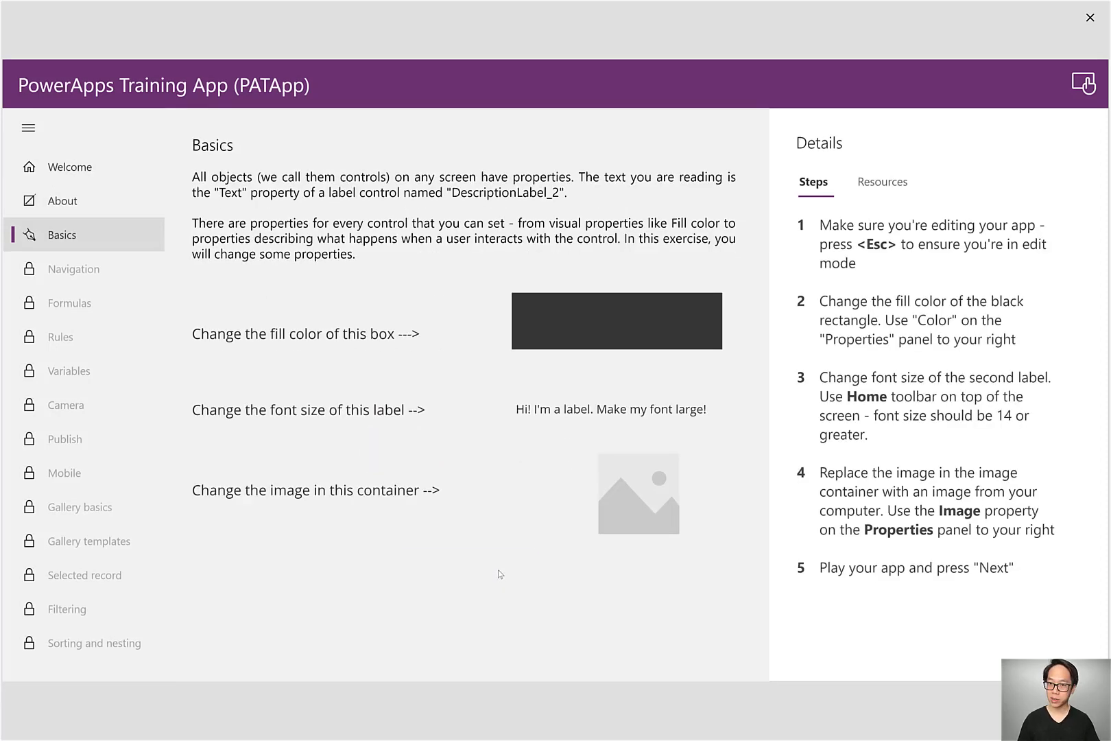
key(Escape)
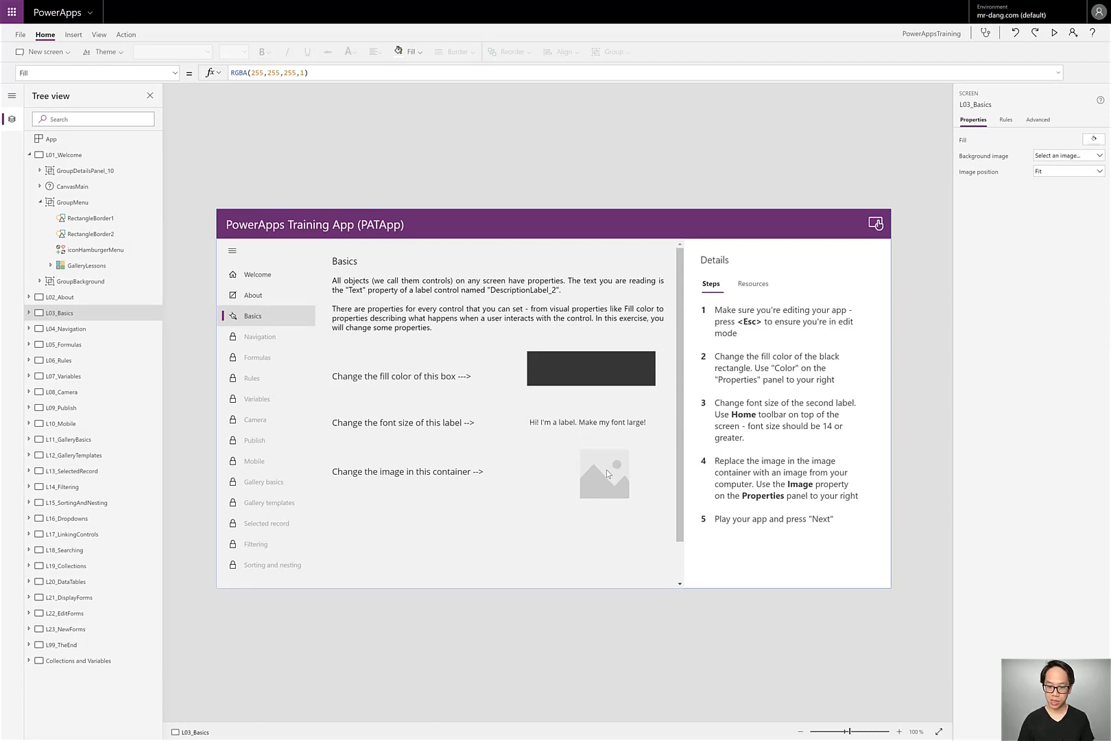
Step: Change the fill of the black rectangle in the Basics exercise to the theme blue RGBA(62, 96, 170, 1)
click(571, 364)
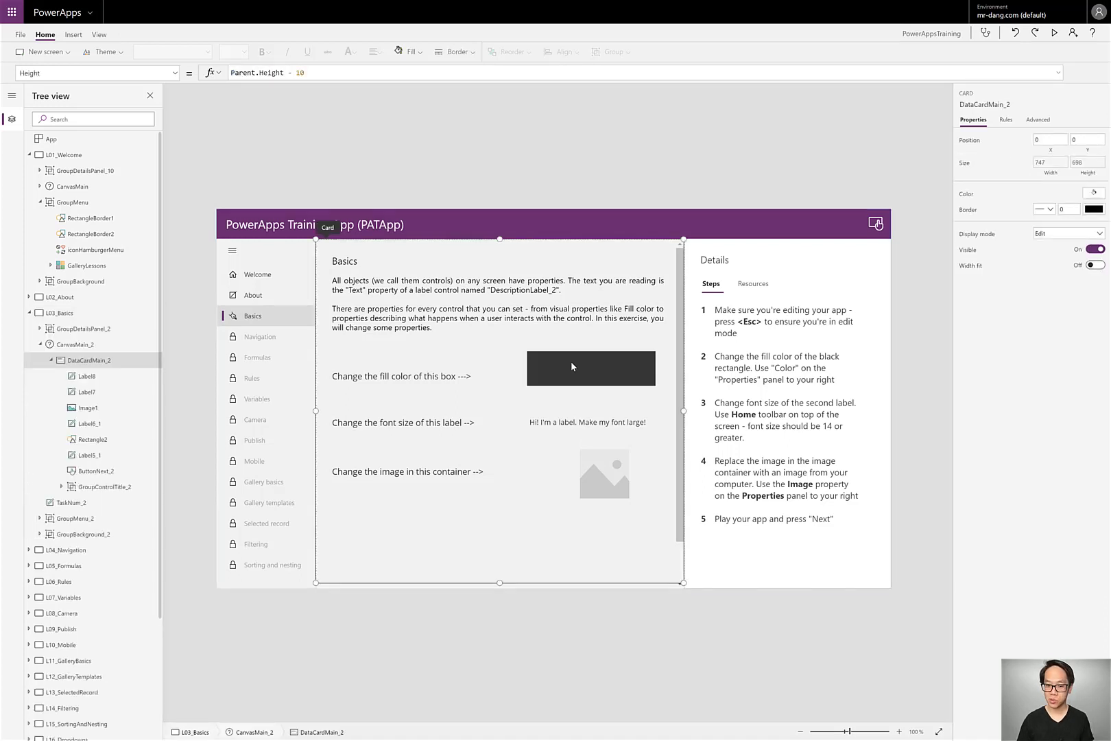
click(571, 361)
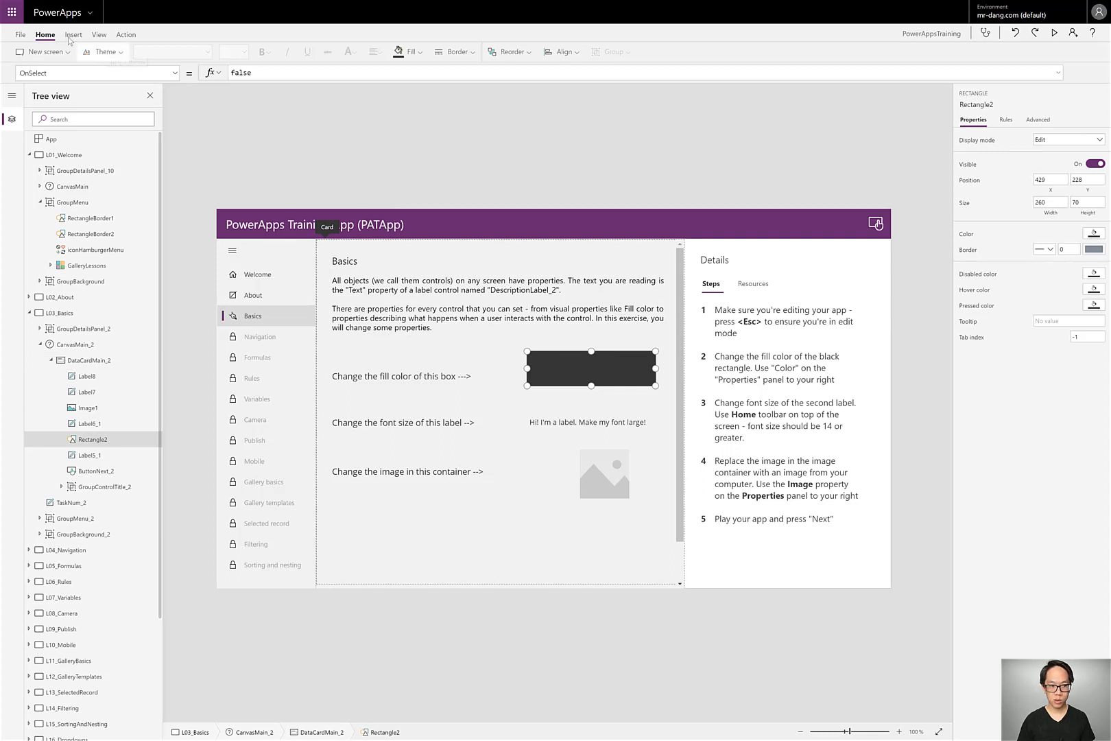
click(410, 51)
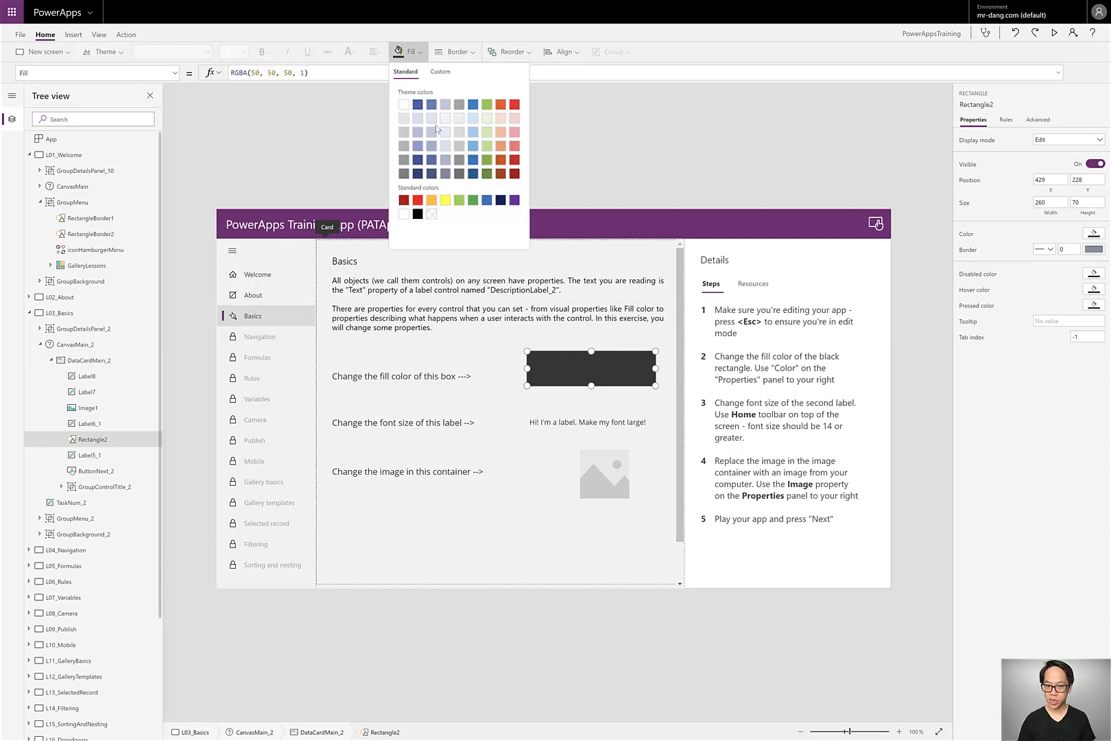
click(418, 104)
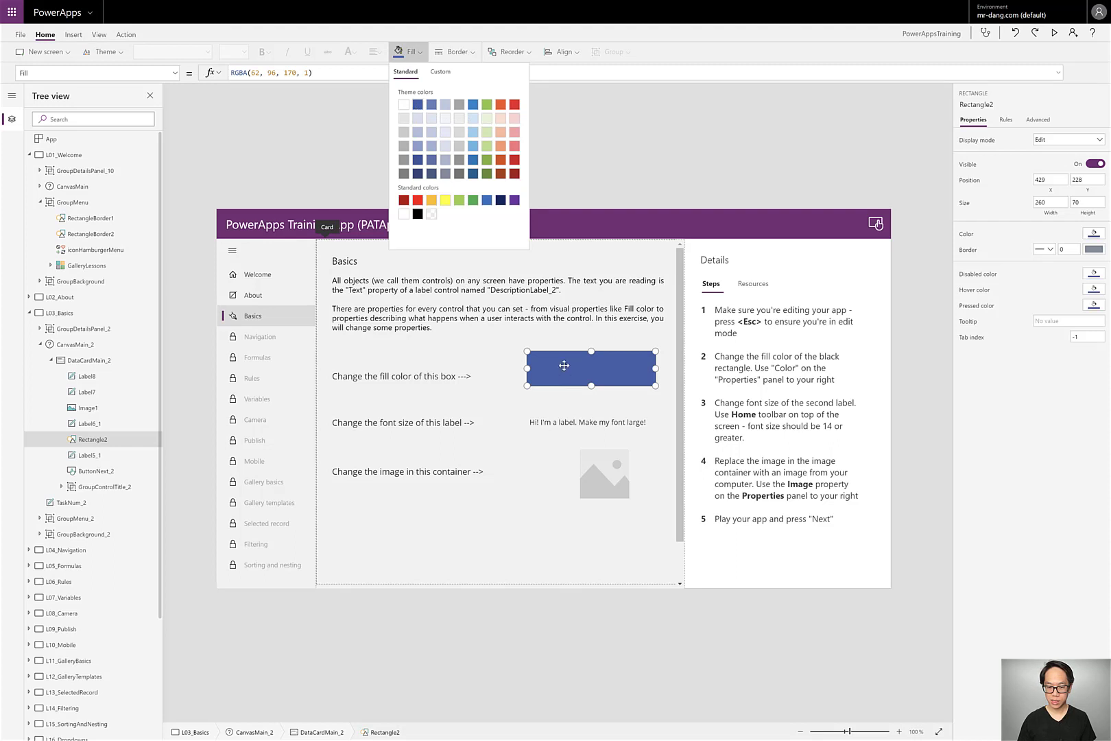
Step: Set the font size of the "Hi! I'm a label. Make my font large!" label to 16
click(606, 423)
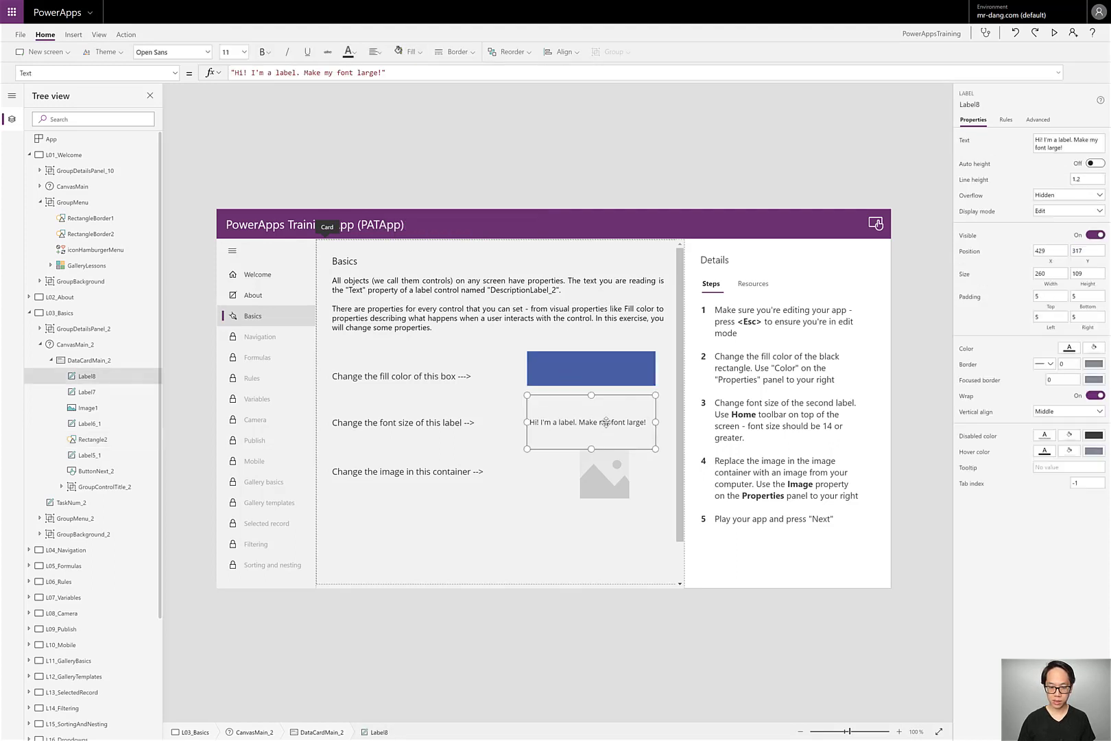
click(243, 52)
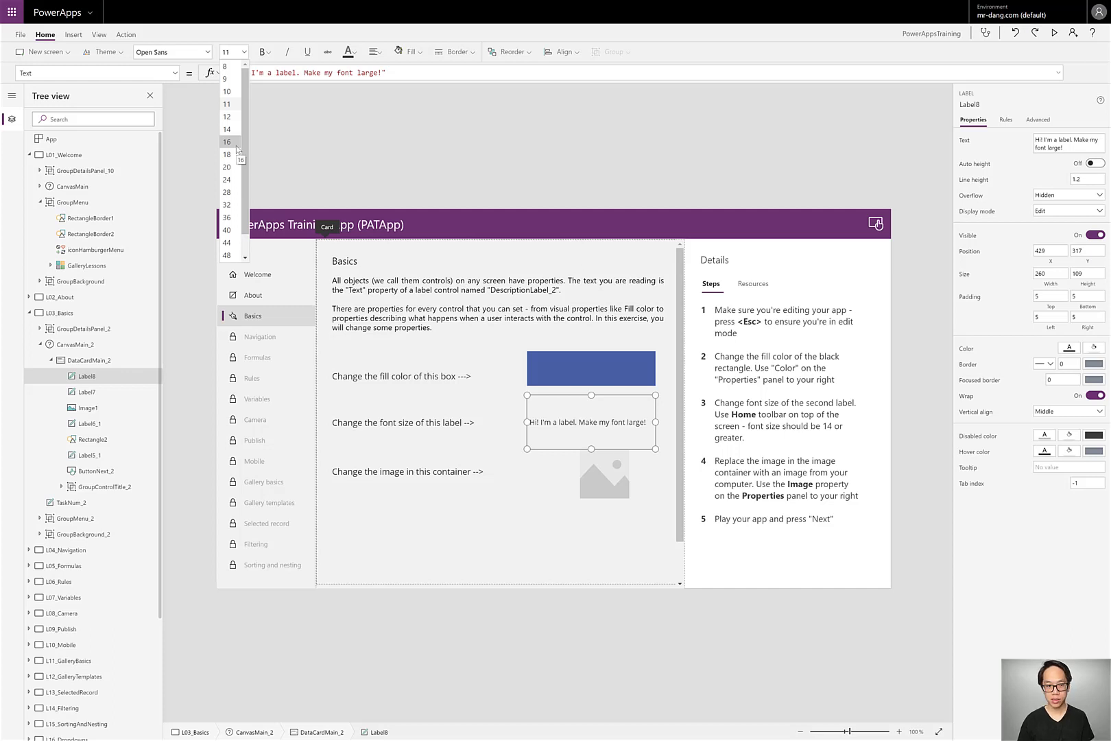
click(236, 146)
Step: Clear the Image property of the placeholder image and advance to the Navigation exercise without leaving edit mode
click(593, 477)
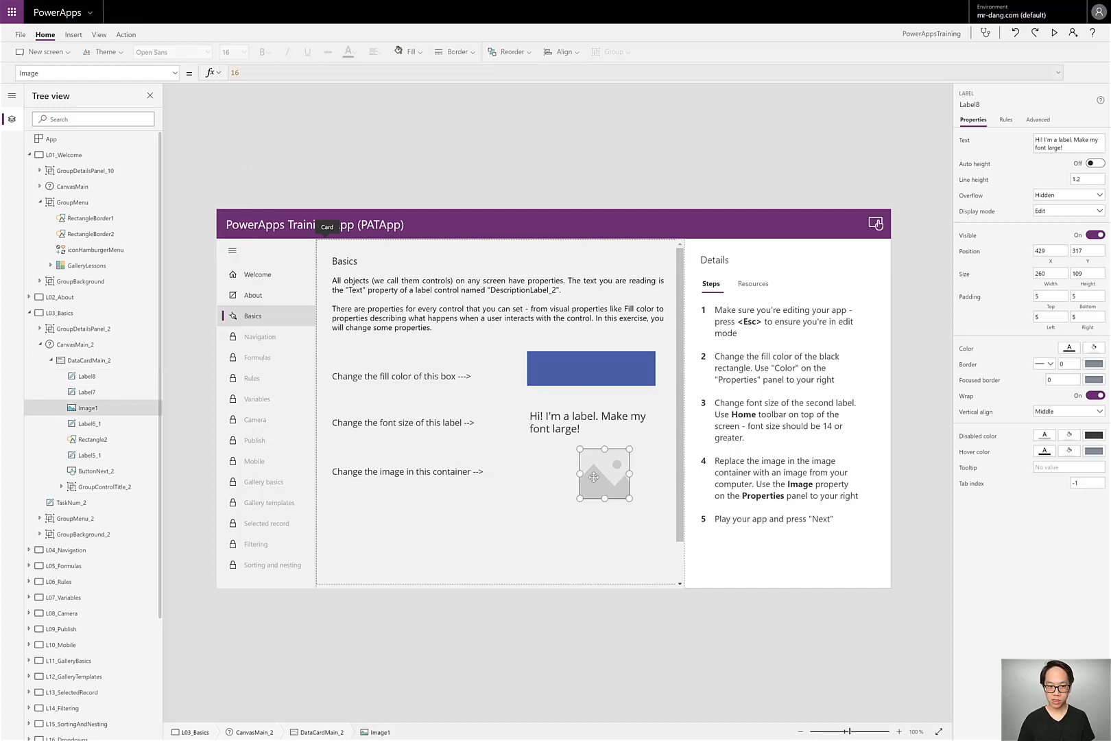
double_click(256, 73)
key(BackSpace)
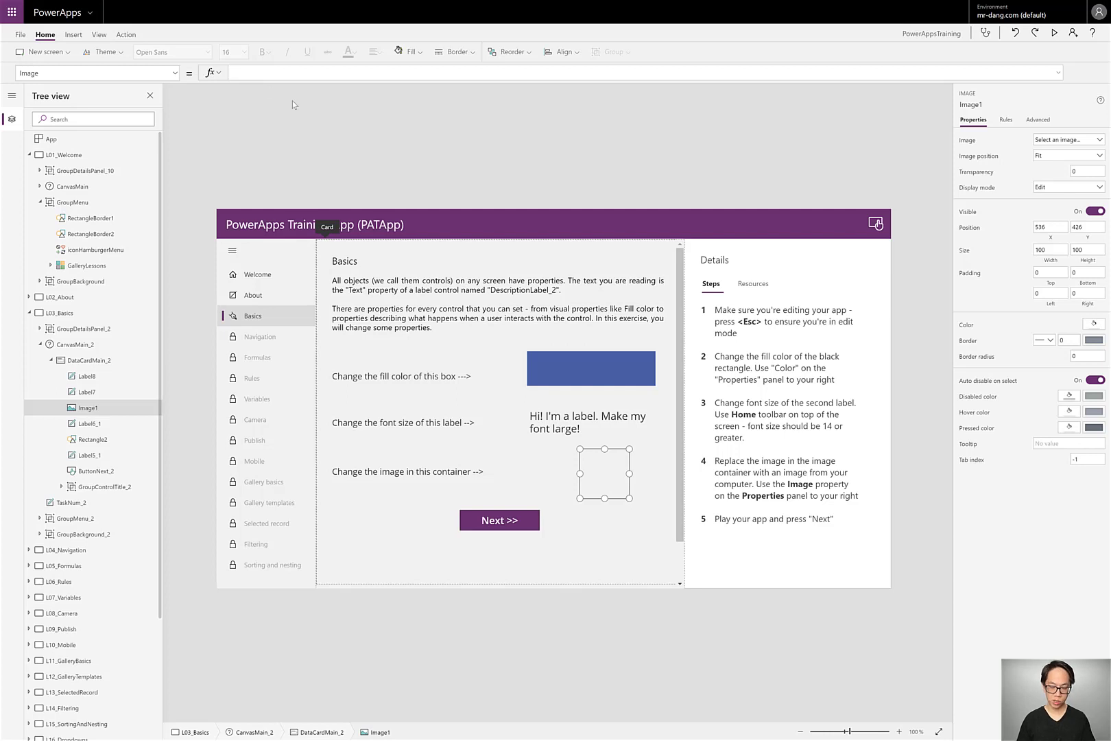
key(alt)
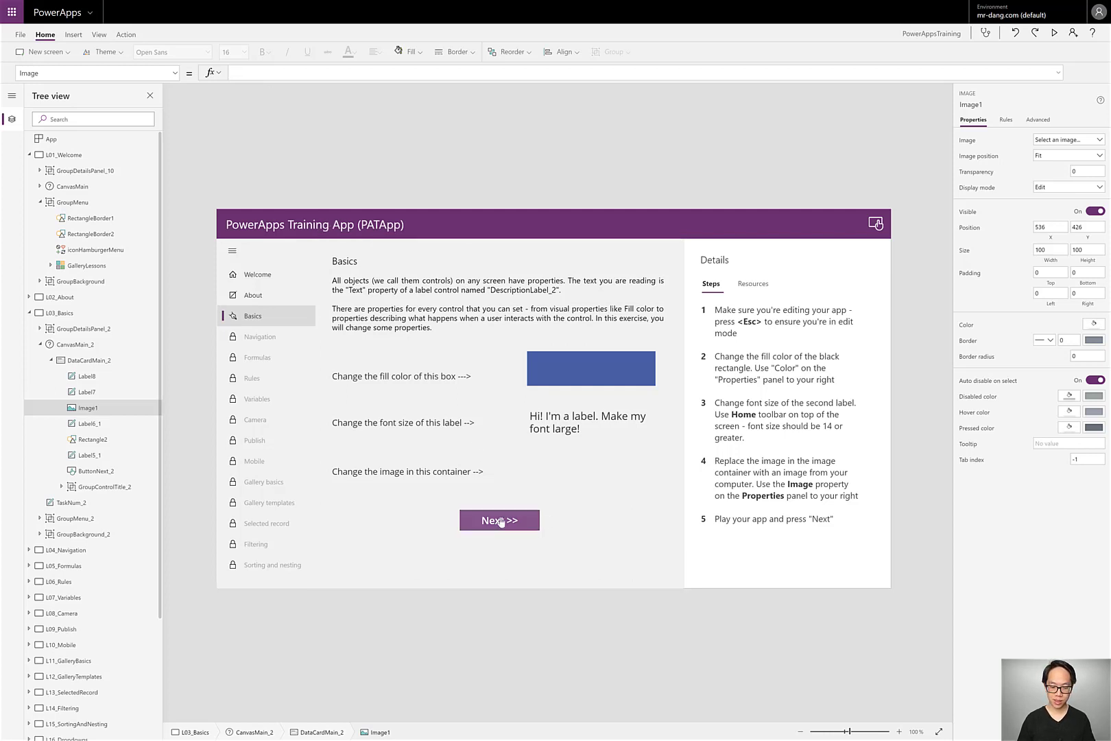
alt+click(500, 521)
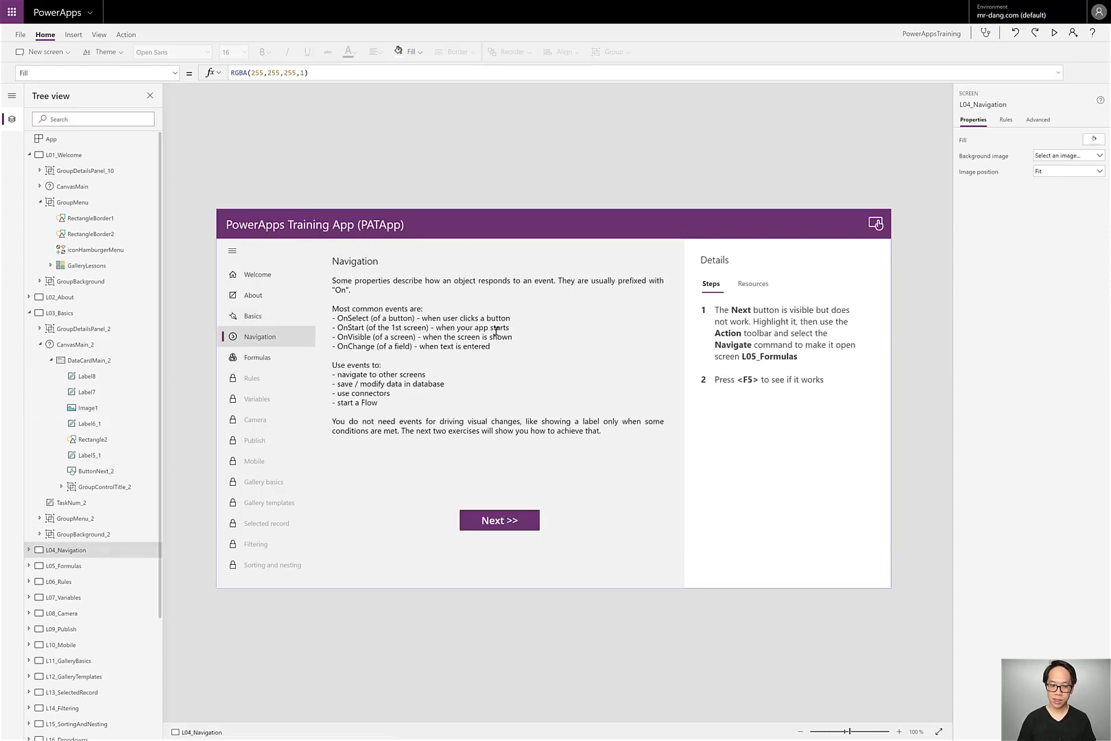
Step: Make the Navigation exercise's Next button navigate to the L05_Formulas screen with the Fade transition
click(520, 523)
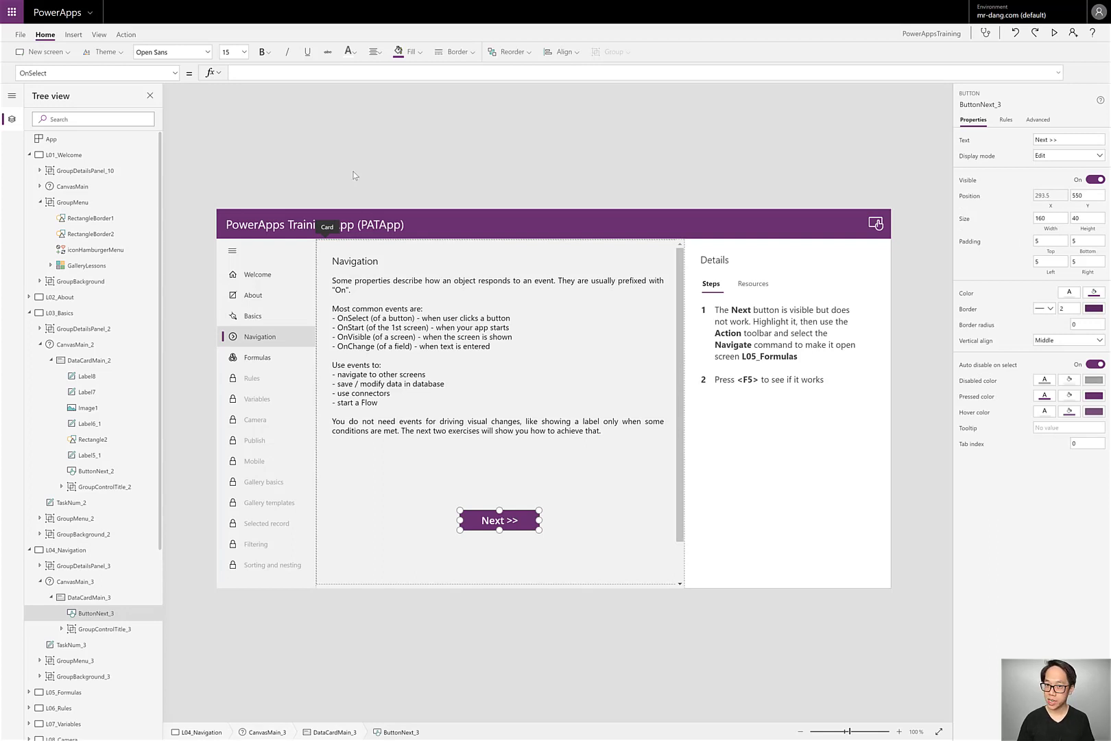
click(128, 36)
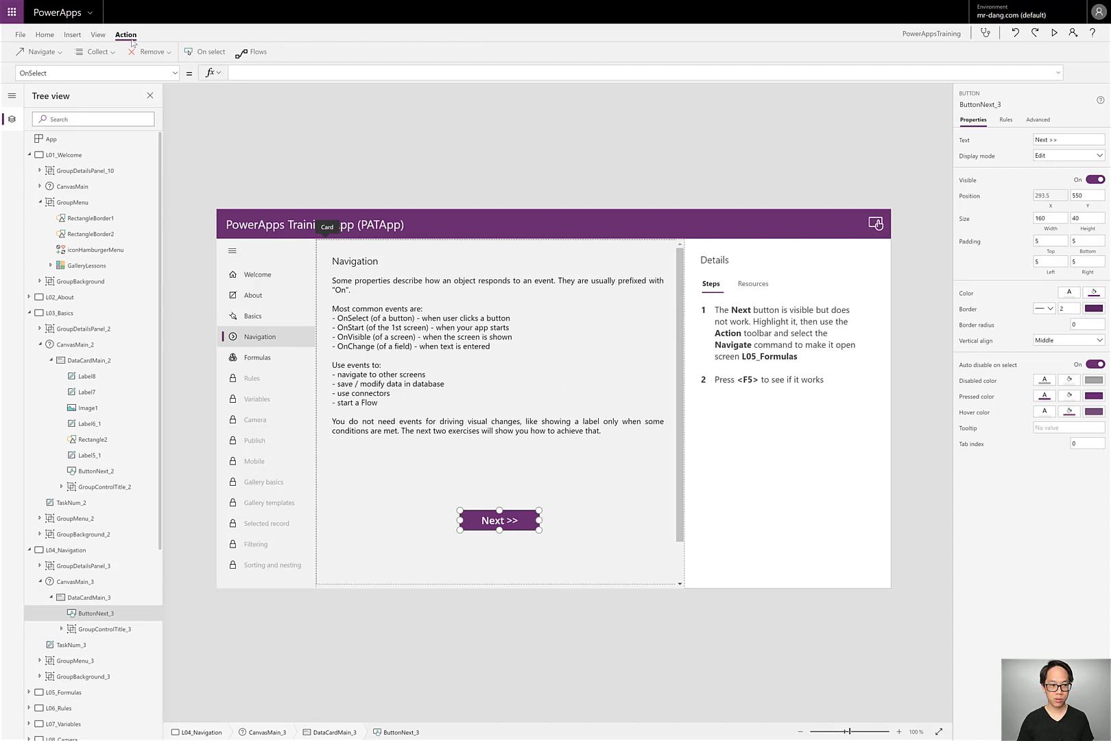
click(41, 52)
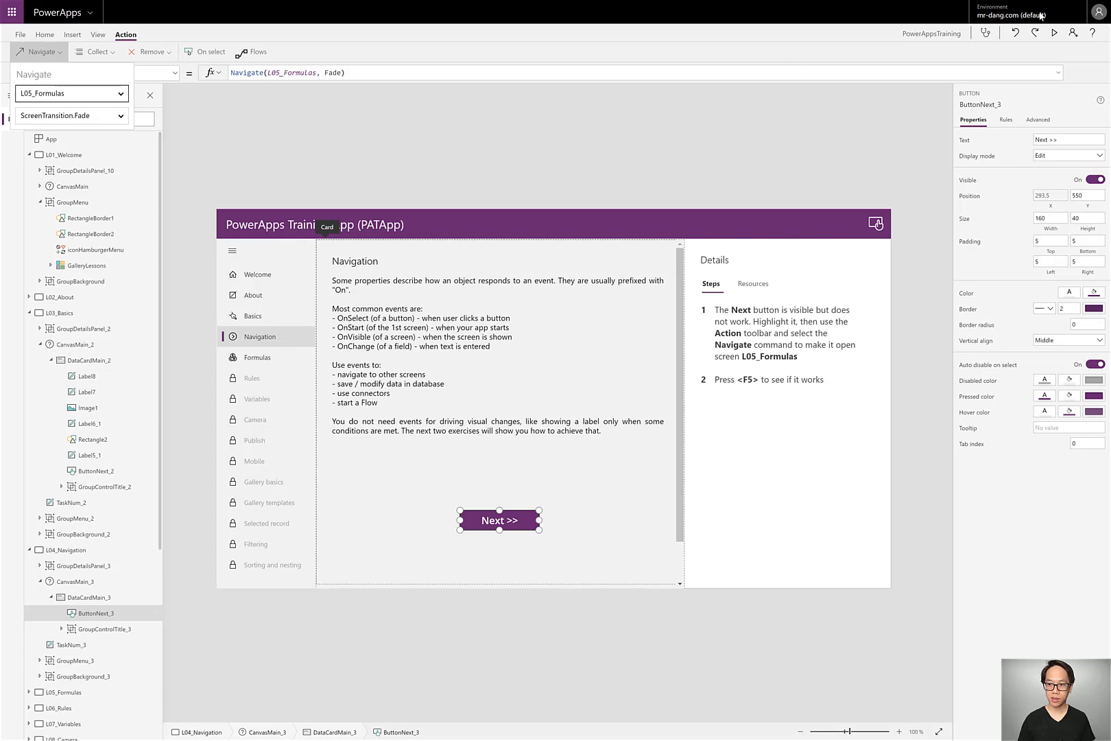
Step: Play the app to test the Next button's navigation to Formulas, and return to edit mode
click(1055, 34)
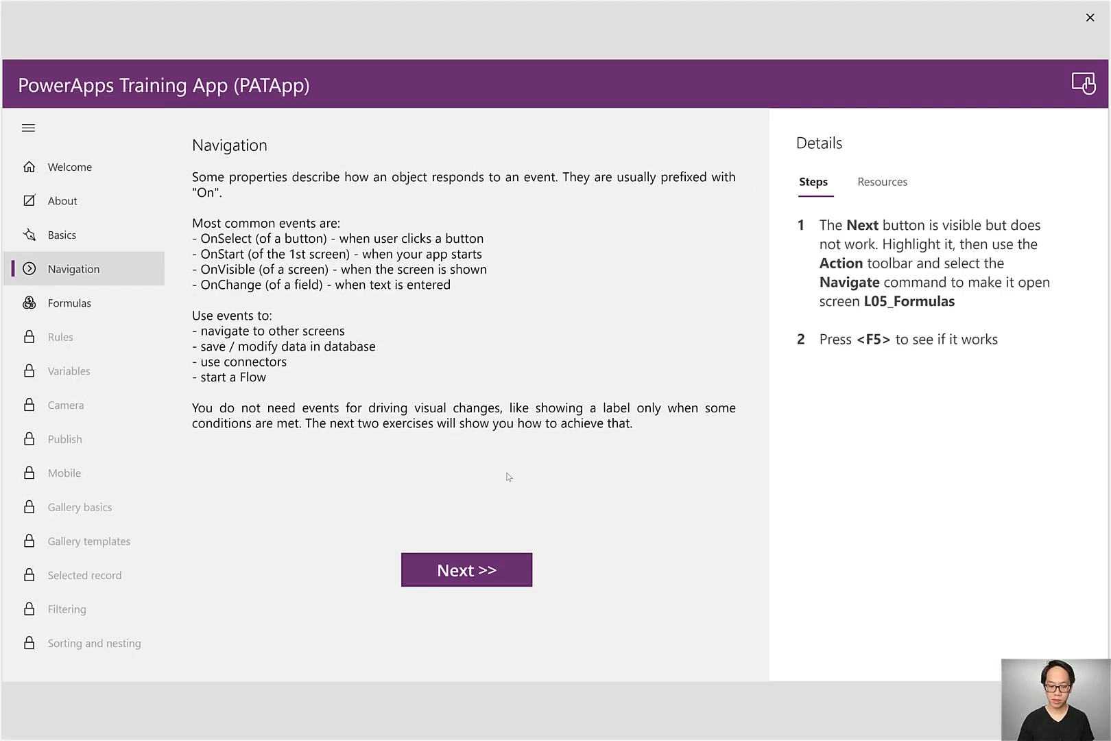
click(546, 580)
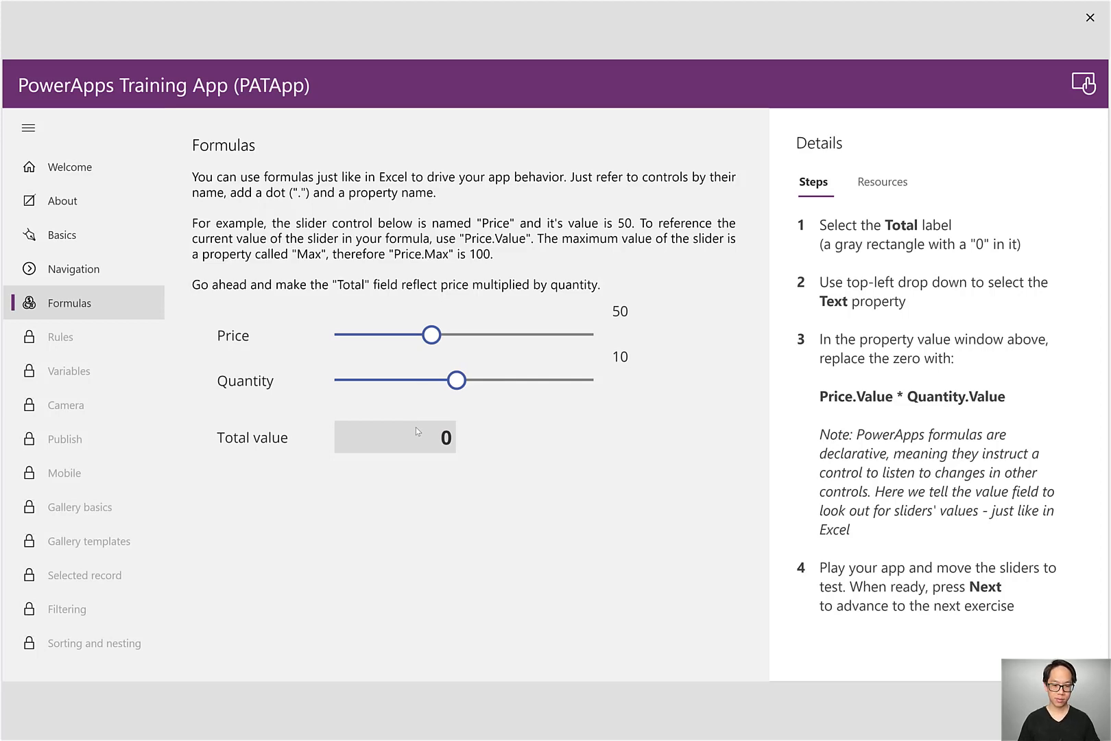
key(Escape)
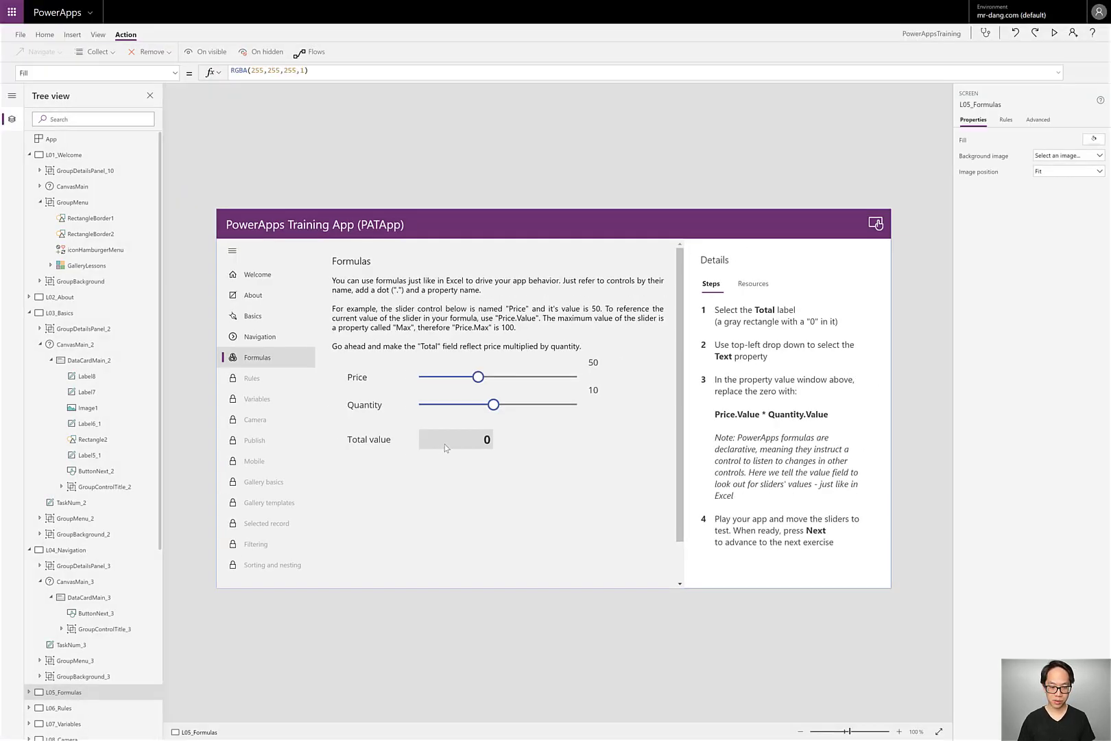
Step: Set the Text property of the Total value label to the formula Price.Value*Quantity.Value
click(444, 448)
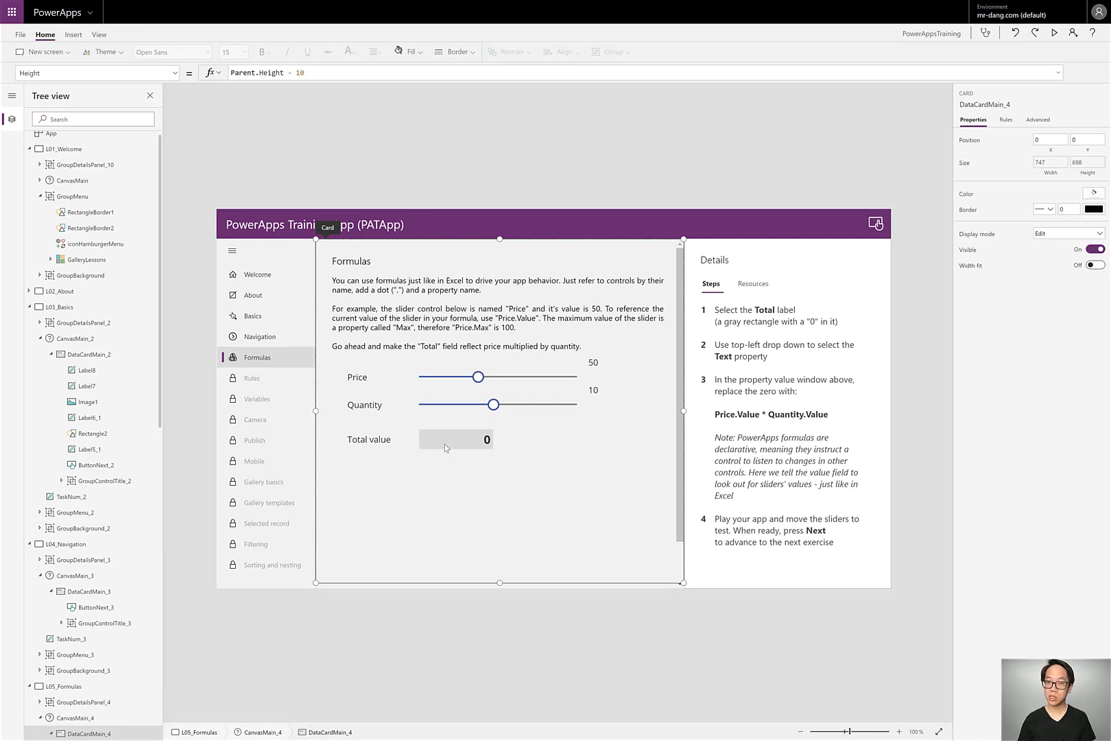
click(444, 448)
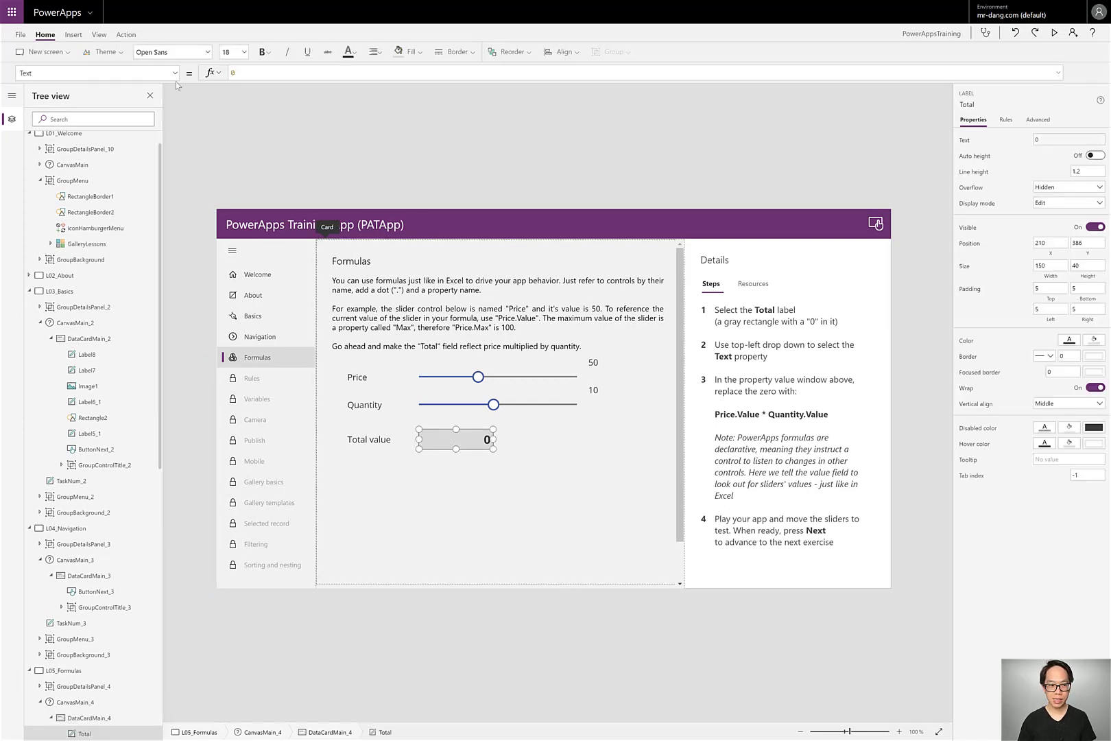
click(229, 72)
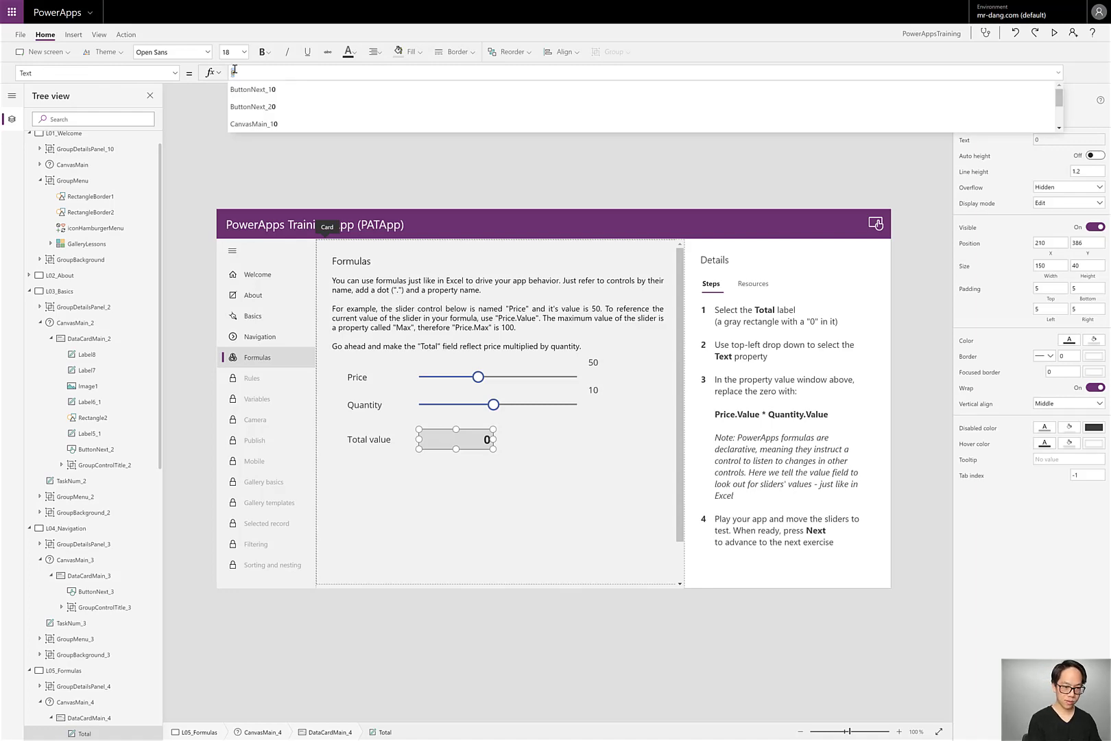
drag(233, 72, 277, 74)
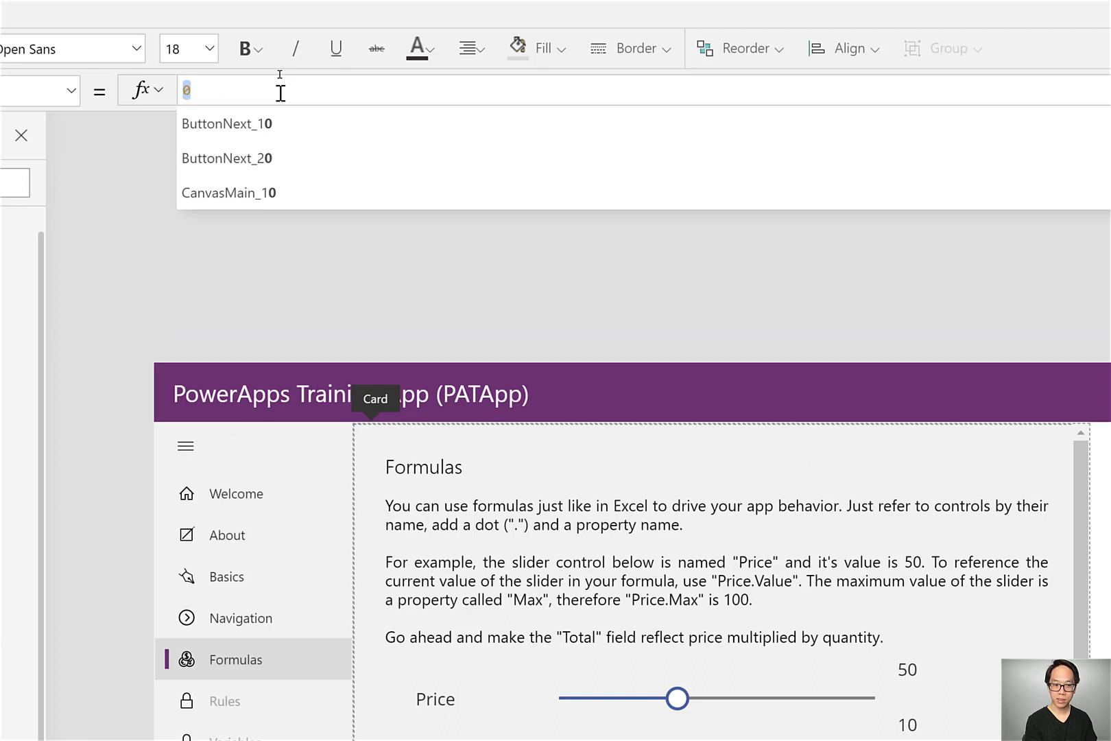
text(Pr)
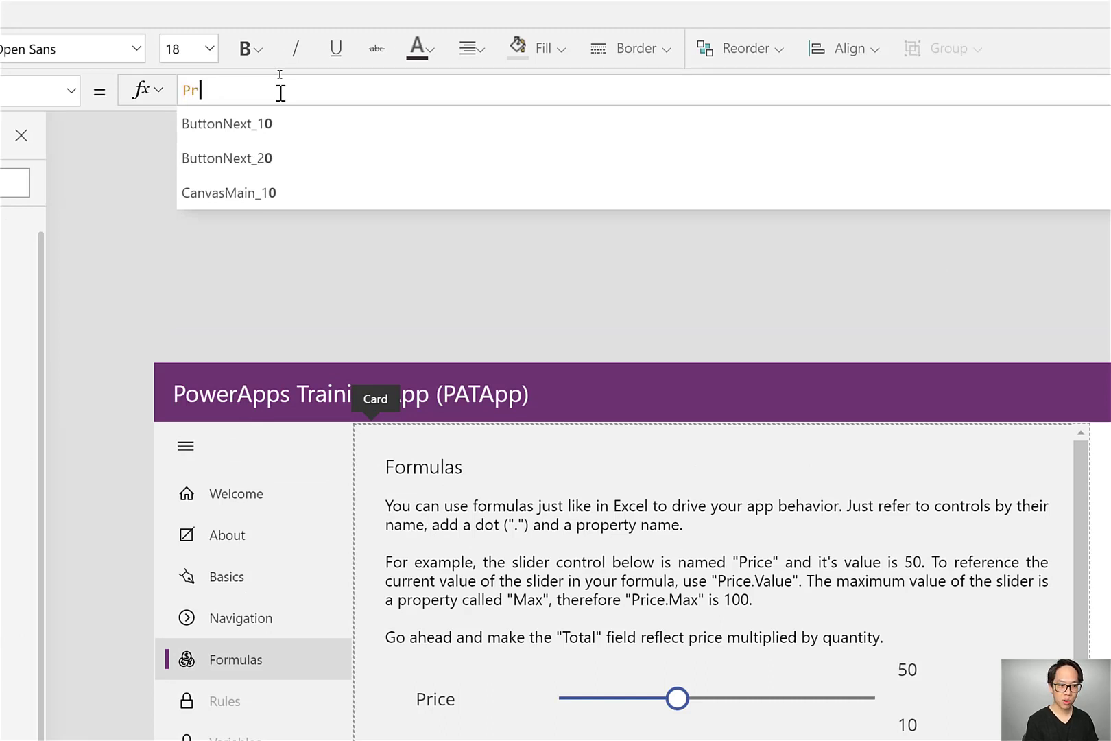
text(ice.Value)
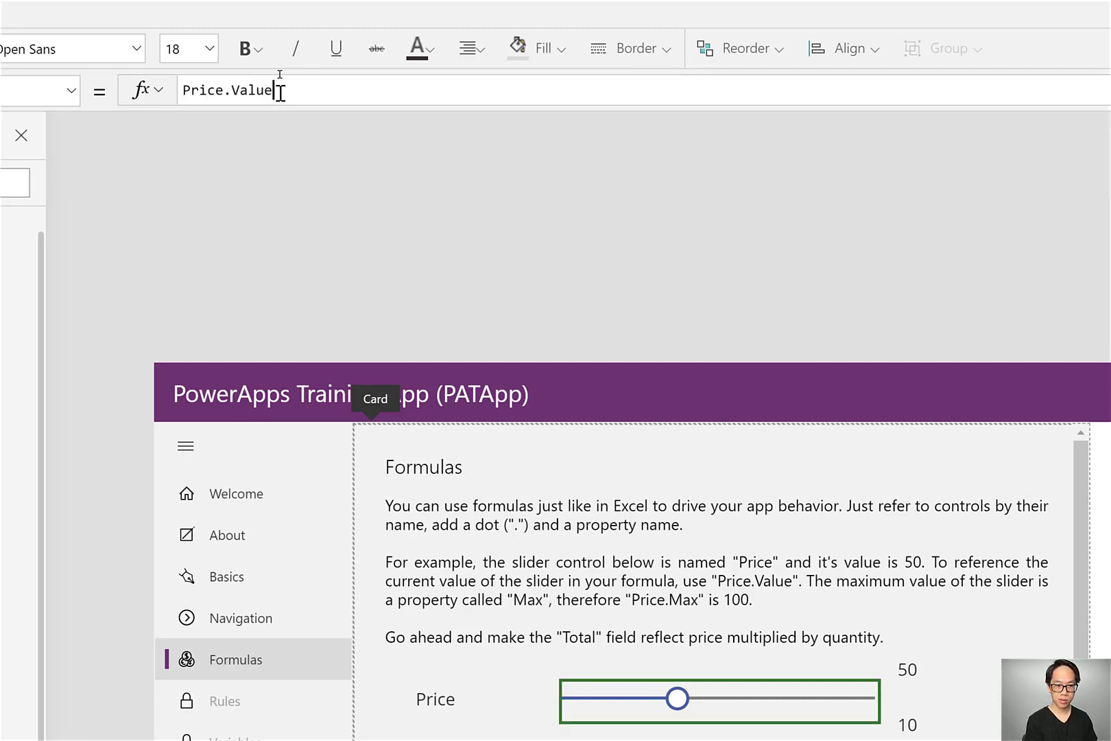
text(*Quantity)
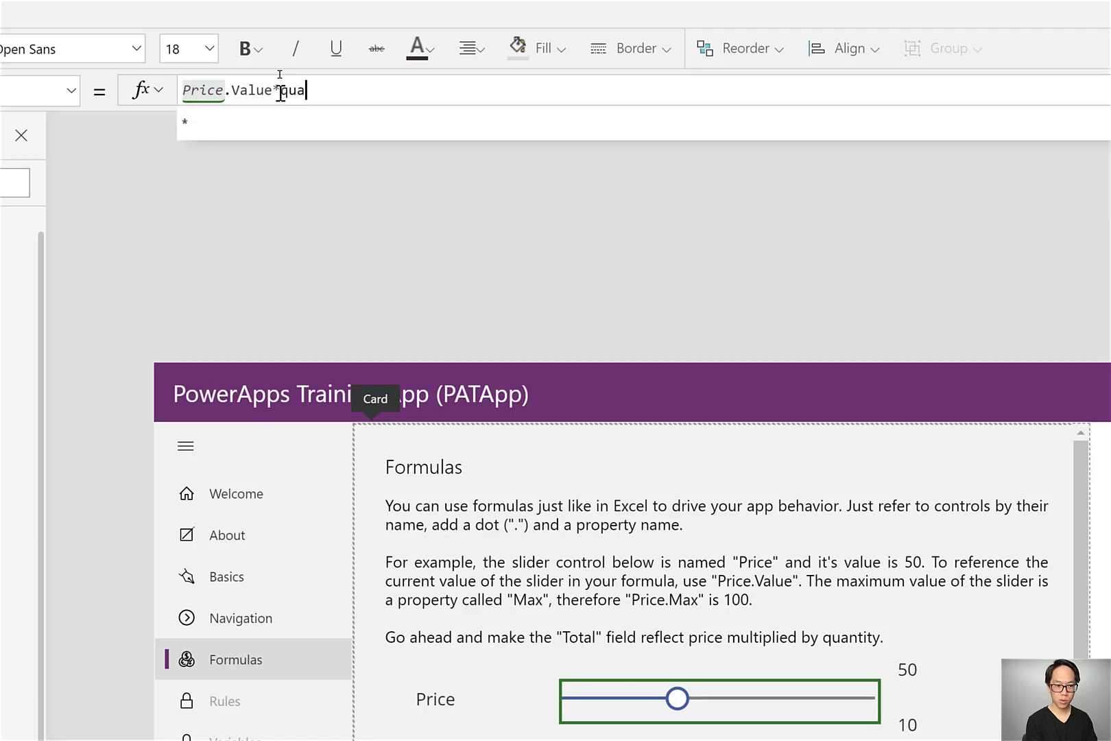
text(.Value)
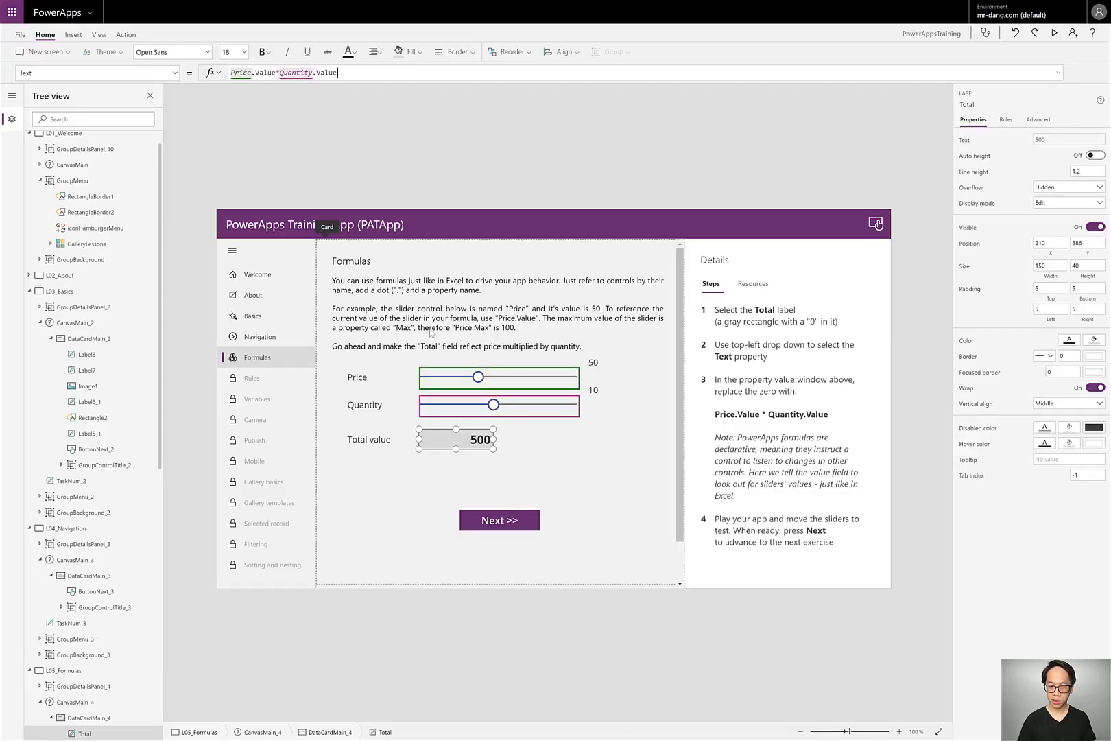
Step: Select the Price slider and advance from the Formulas exercise to the Rules exercise while staying in edit mode
click(443, 380)
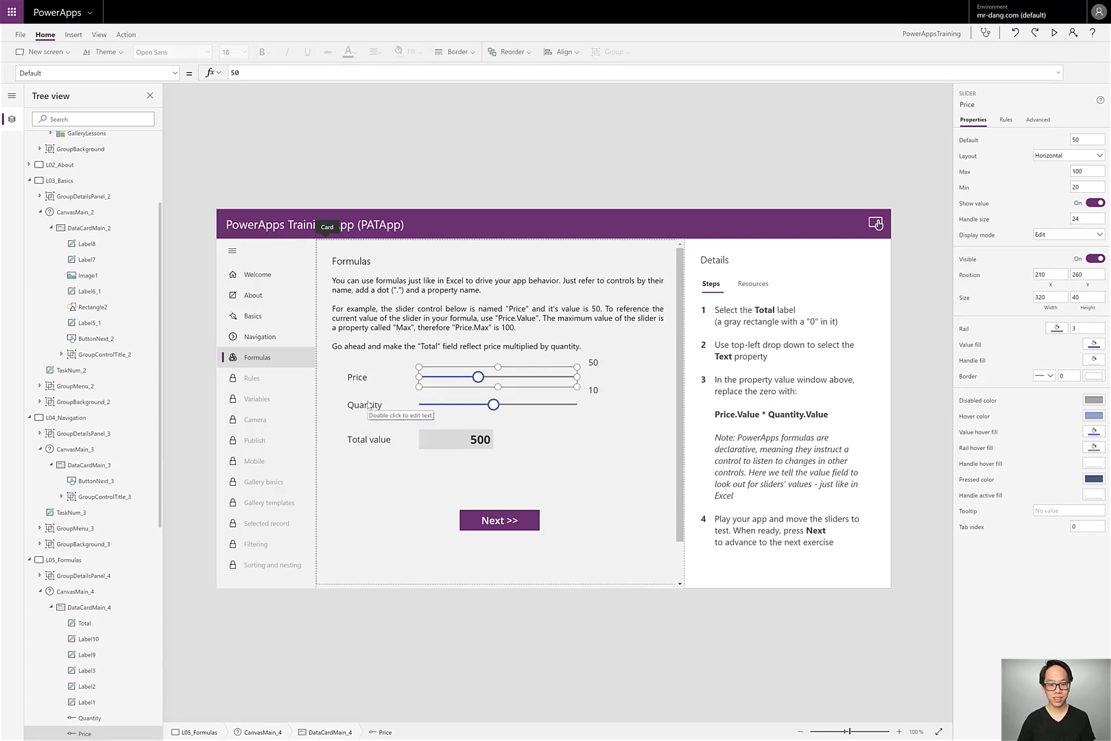
key(alt)
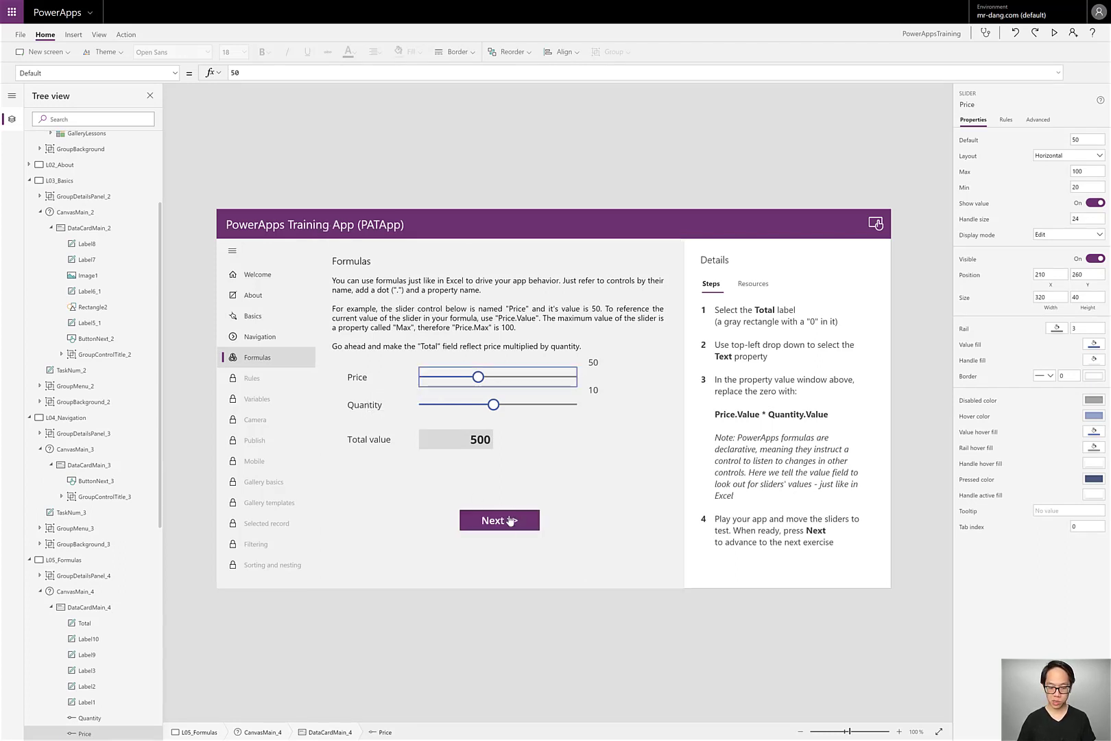
alt+click(510, 522)
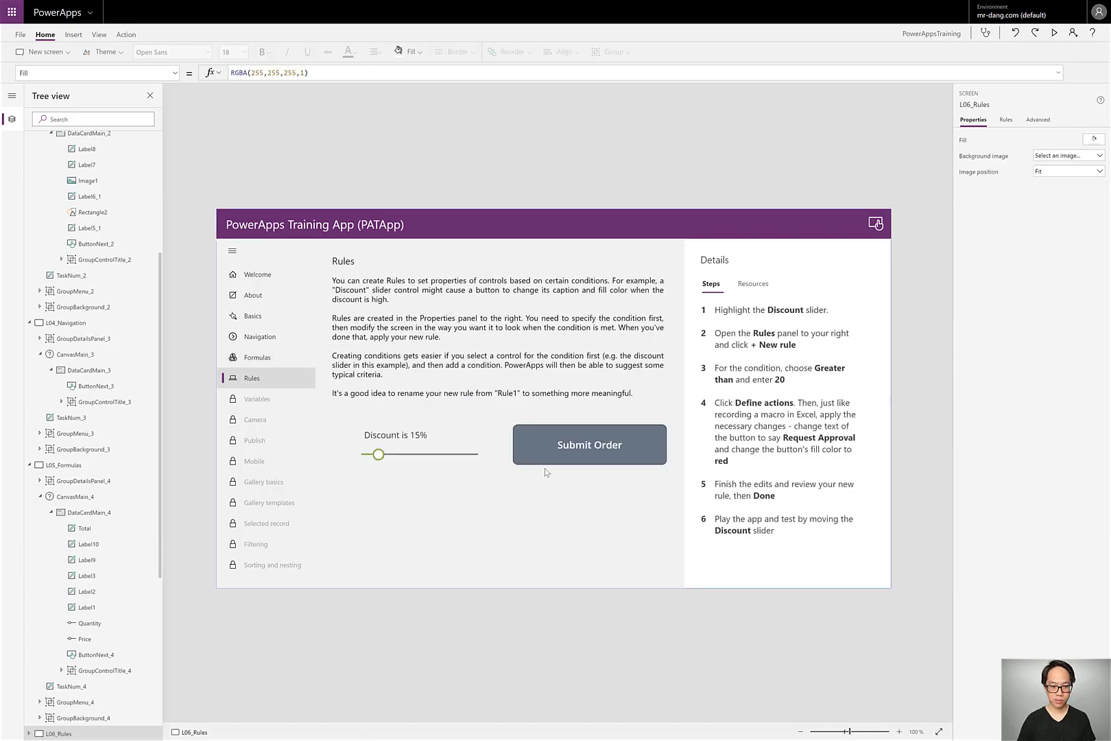